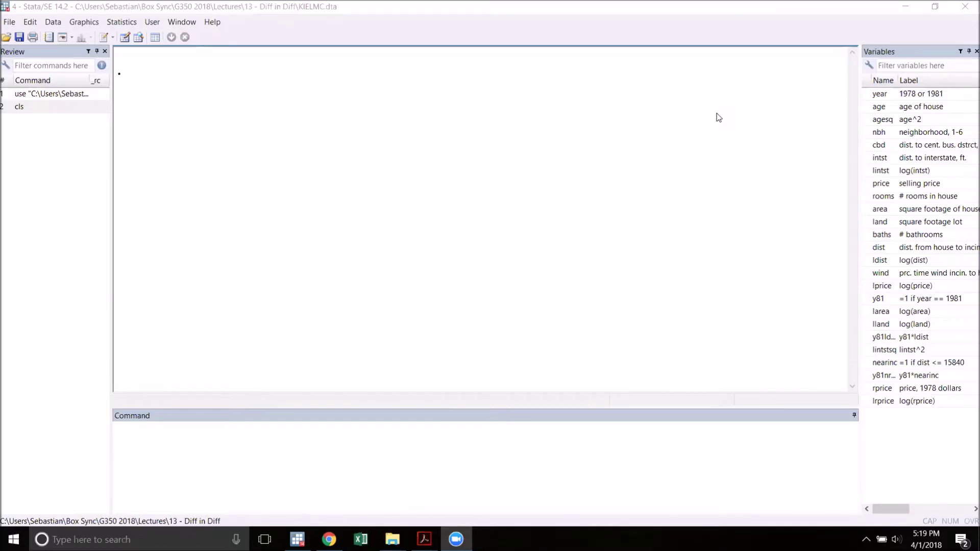
Browse the KIELMC data in Stata and check the y81 values around row 279.
{"action": "left_click", "coordinate": [719, 118]}
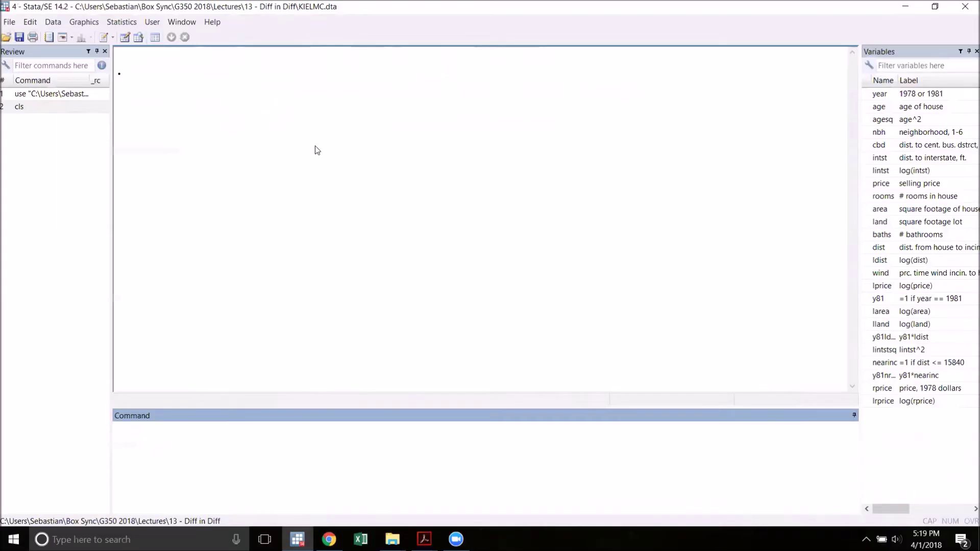
{"action": "left_click", "coordinate": [138, 38]}
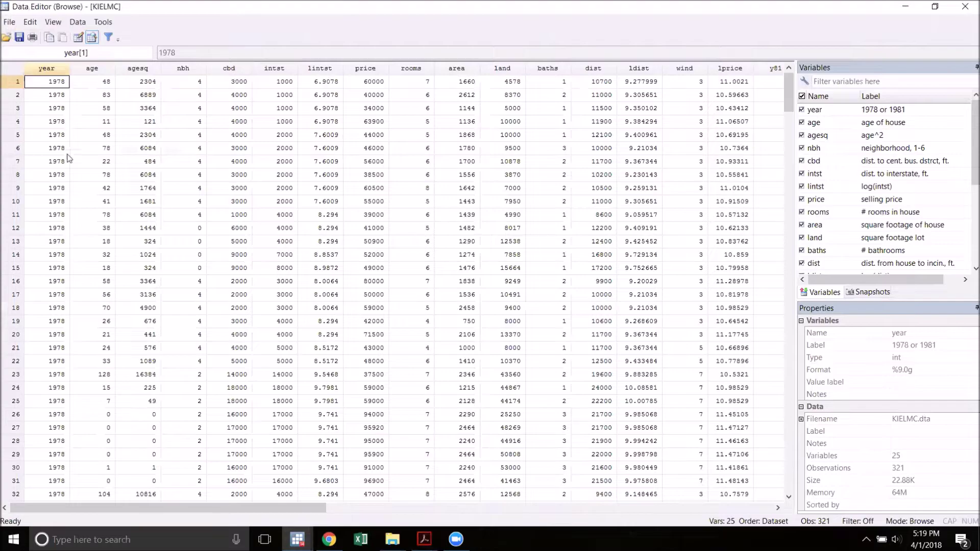
{"action": "left_click_drag", "start_coordinate": [790, 97], "coordinate": [769, 396]}
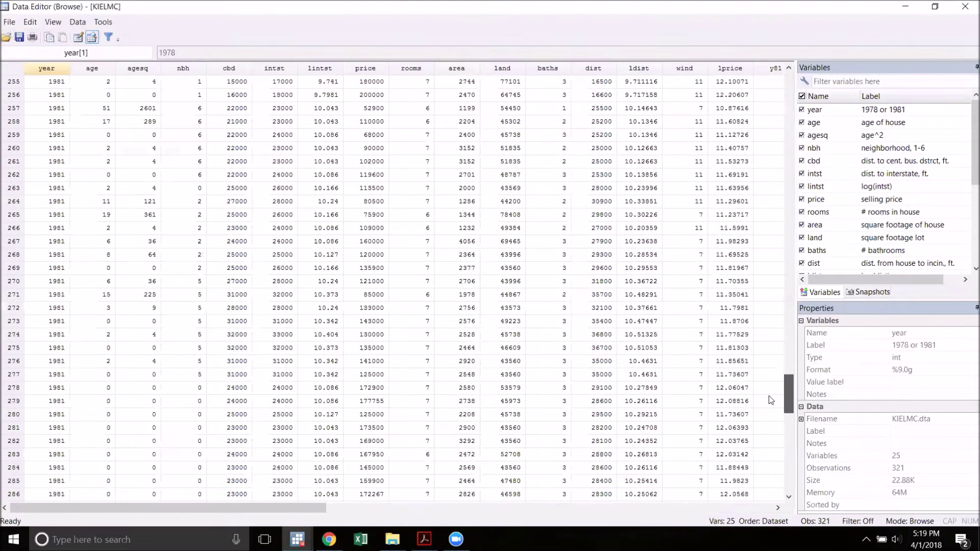
{"action": "left_click", "coordinate": [769, 399]}
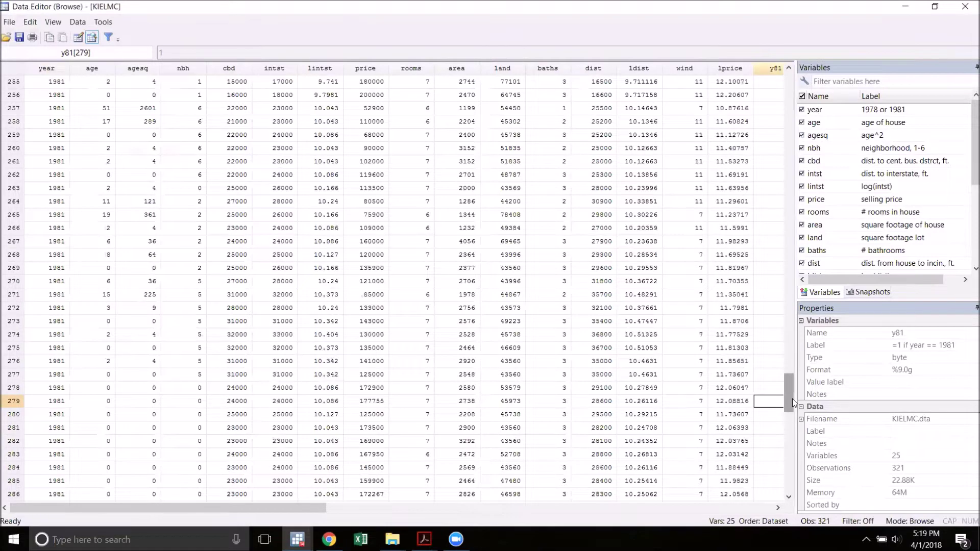
{"action": "key", "text": "Down"}
Scroll across the columns and through the 1978 and 1981 rows, then close the Data Editor.
{"action": "left_click_drag", "start_coordinate": [244, 503], "coordinate": [437, 500]}
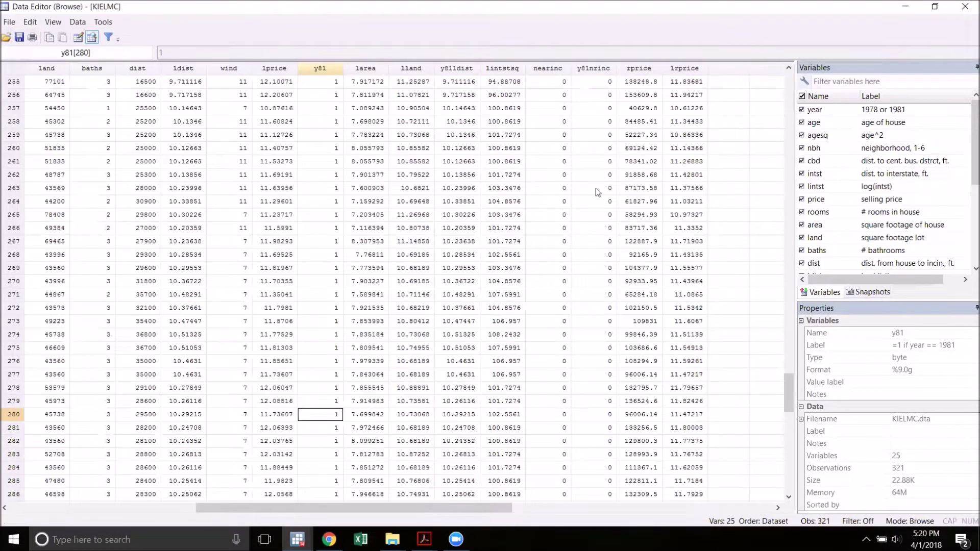
{"action": "left_click_drag", "start_coordinate": [791, 402], "coordinate": [791, 177]}
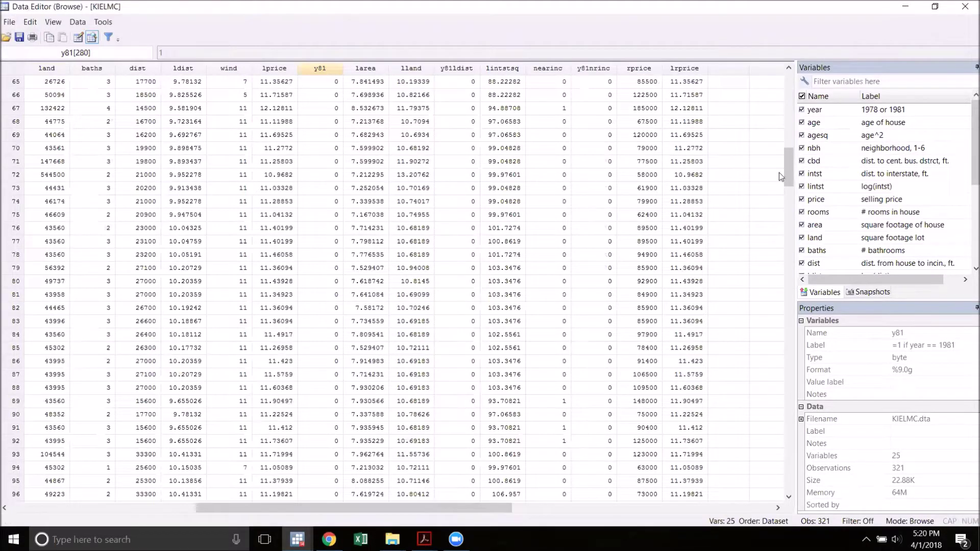
{"action": "left_click_drag", "start_coordinate": [787, 167], "coordinate": [783, 381]}
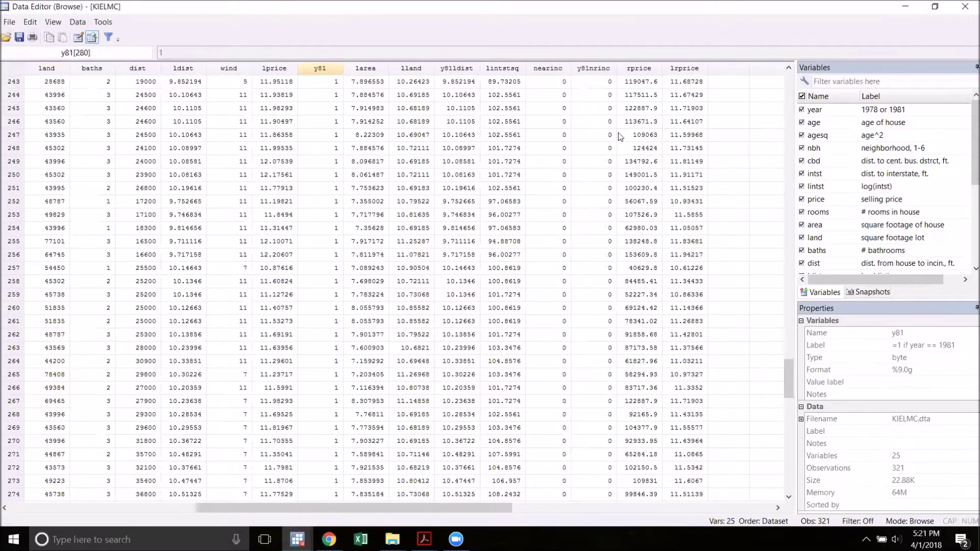
{"action": "key", "text": "alt+F4"}
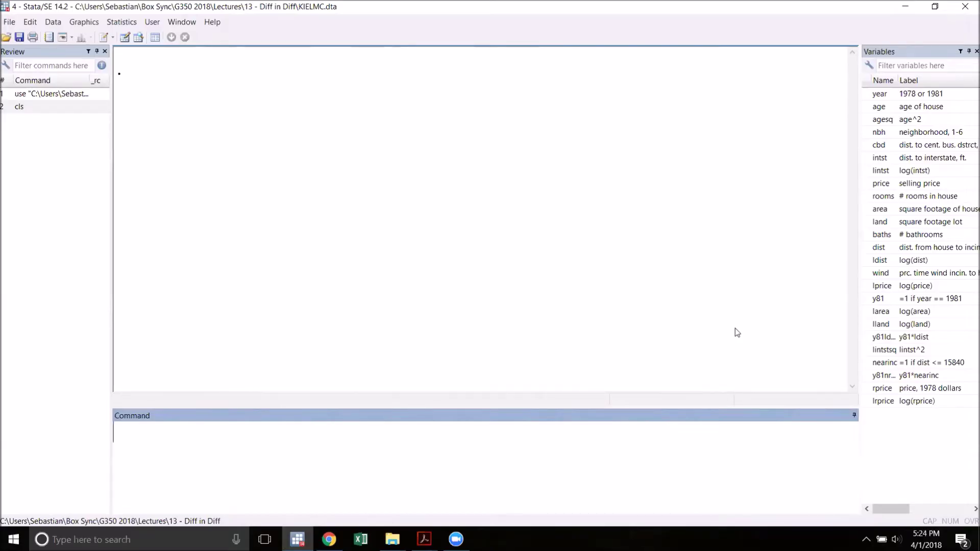
Run the regression reg price y81 nearinc y81nrinc.
{"action": "type", "text": "reg price"}
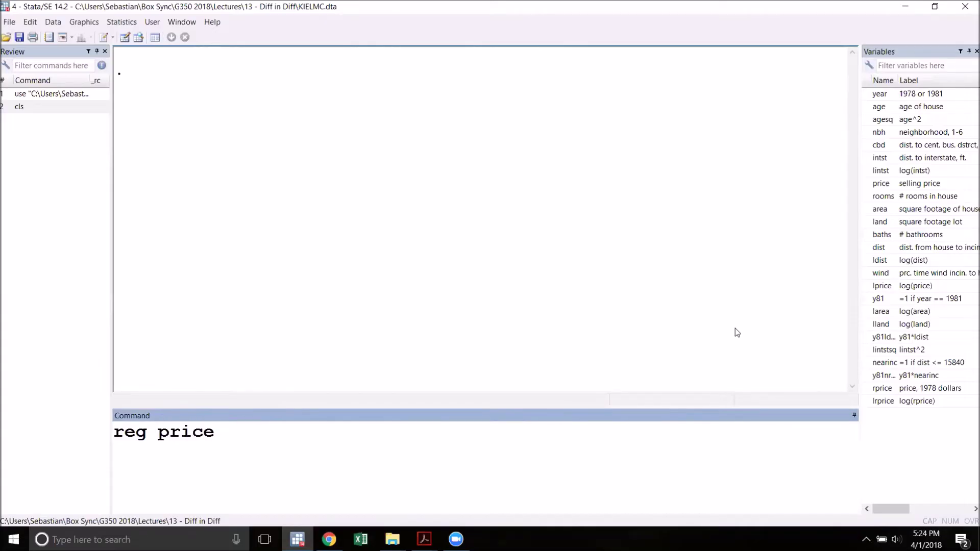
{"action": "type", "text": " y"}
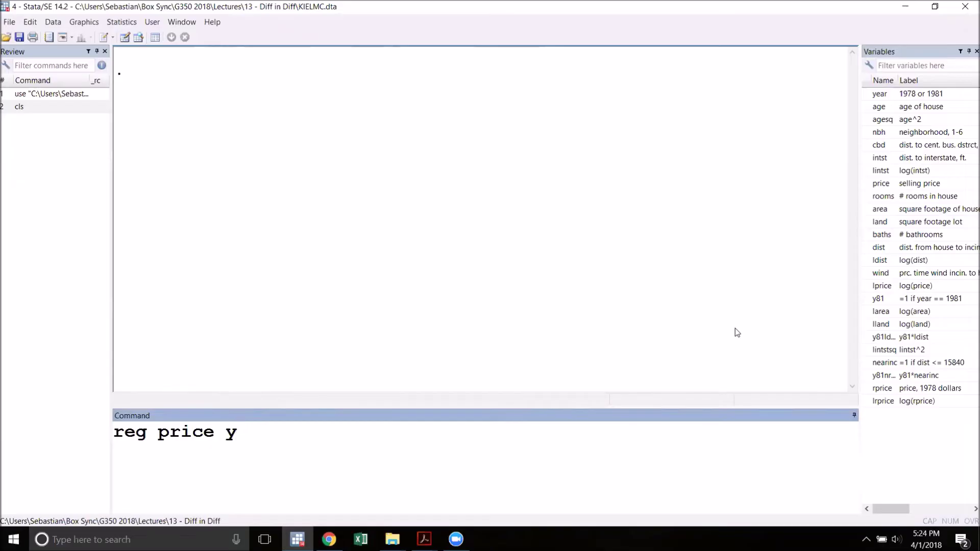
{"action": "type", "text": "81"}
{"action": "type", "text": "nearinc"}
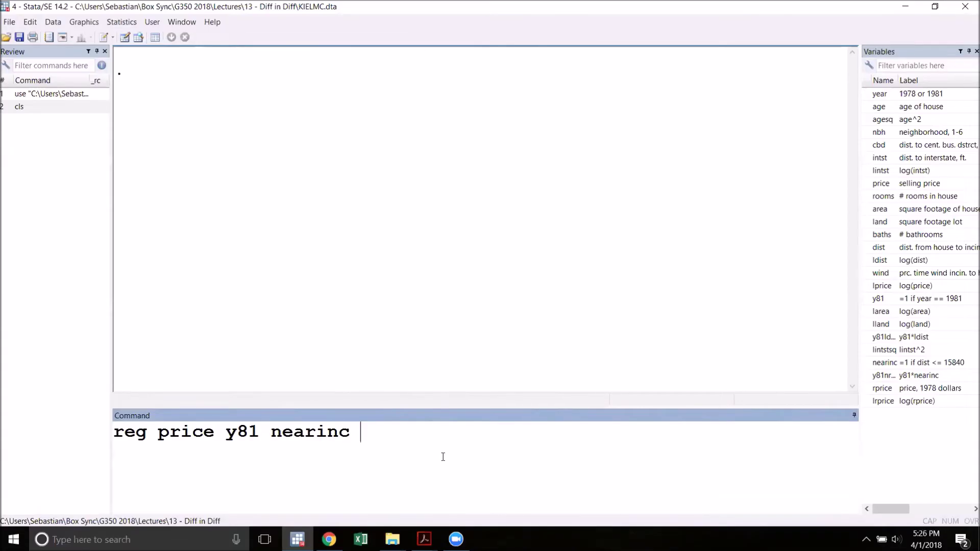
{"action": "type", "text": "y81nrinc"}
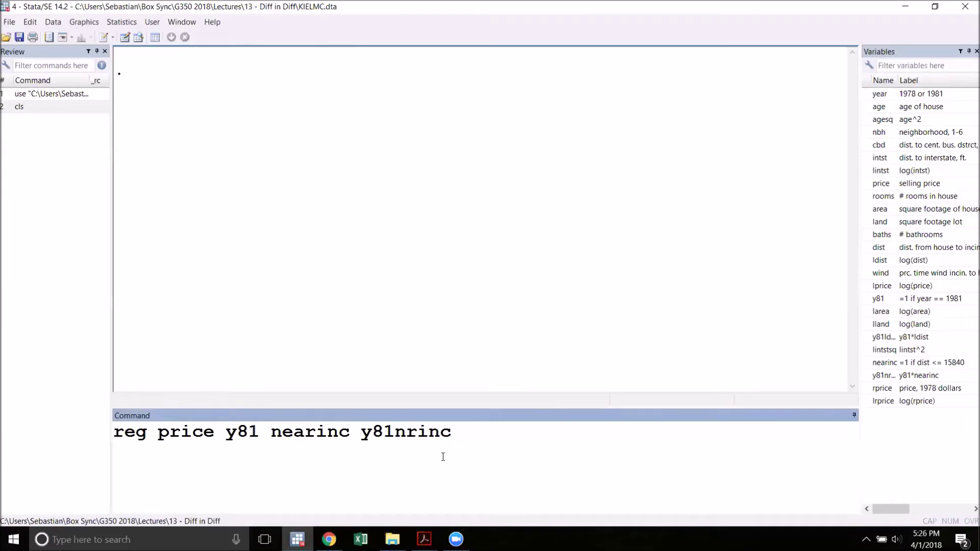
{"action": "key", "text": "Return"}
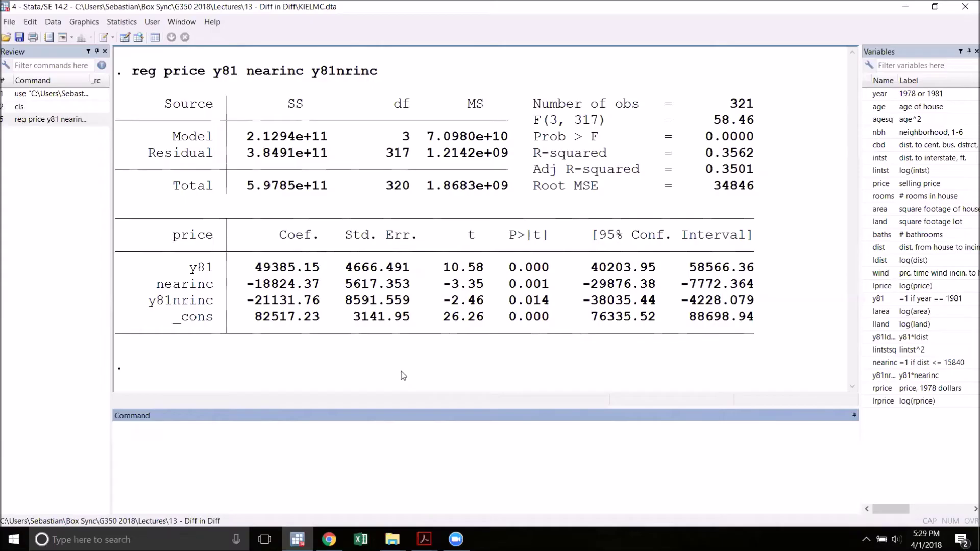
Enter the command collapse (mean) price, by(y81 nearinc) in Stata.
{"action": "type", "text": "collapse (me"}
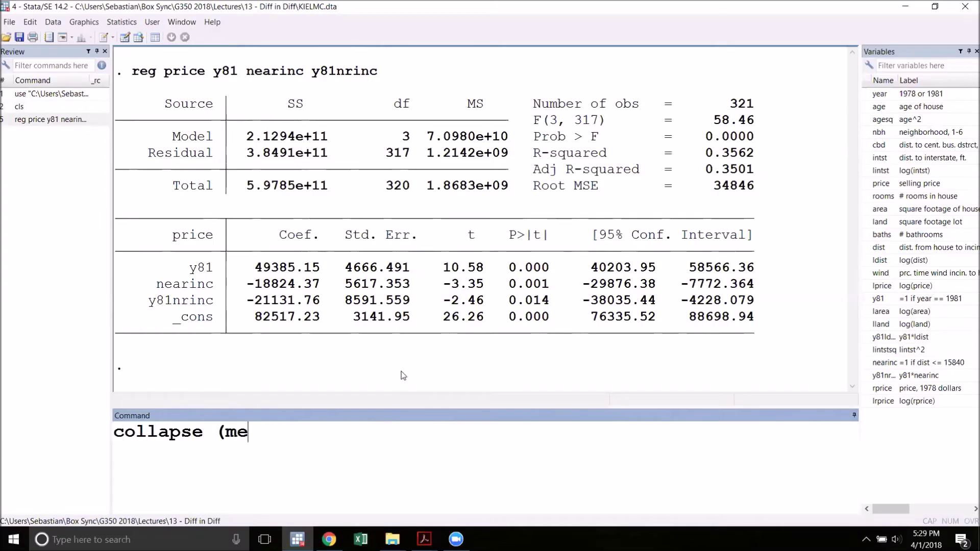
{"action": "type", "text": "an) price, by"}
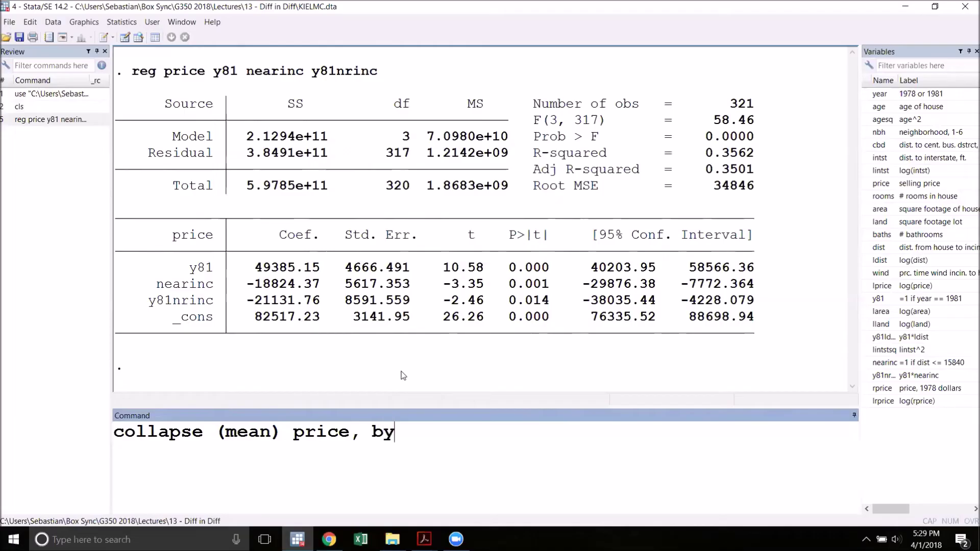
{"action": "type", "text": "(y81 nearinc)"}
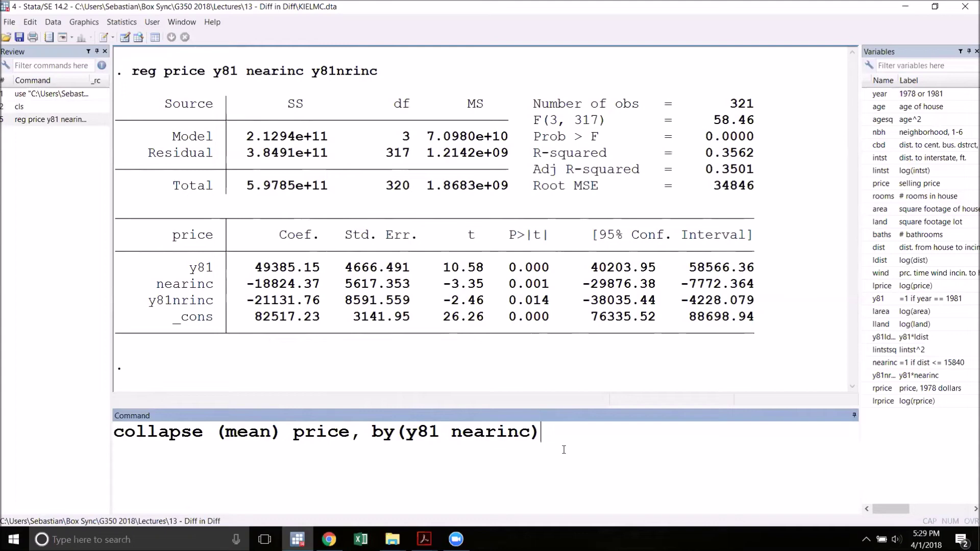
Execute the collapse to get mean price for each y81 and nearinc group.
{"action": "key", "text": "Return"}
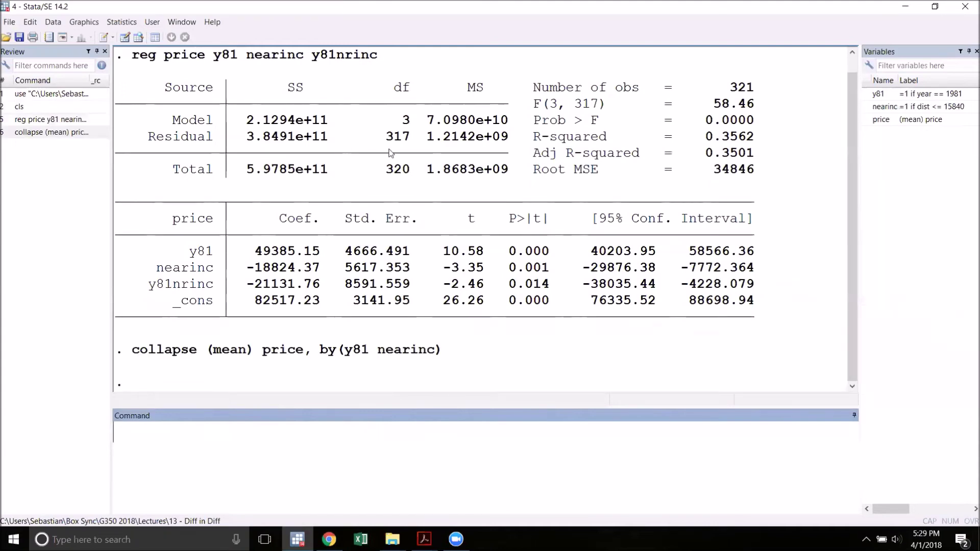
Copy the four collapsed group mean prices from the Data Editor into an Excel sheet at A1.
{"action": "left_click", "coordinate": [140, 36]}
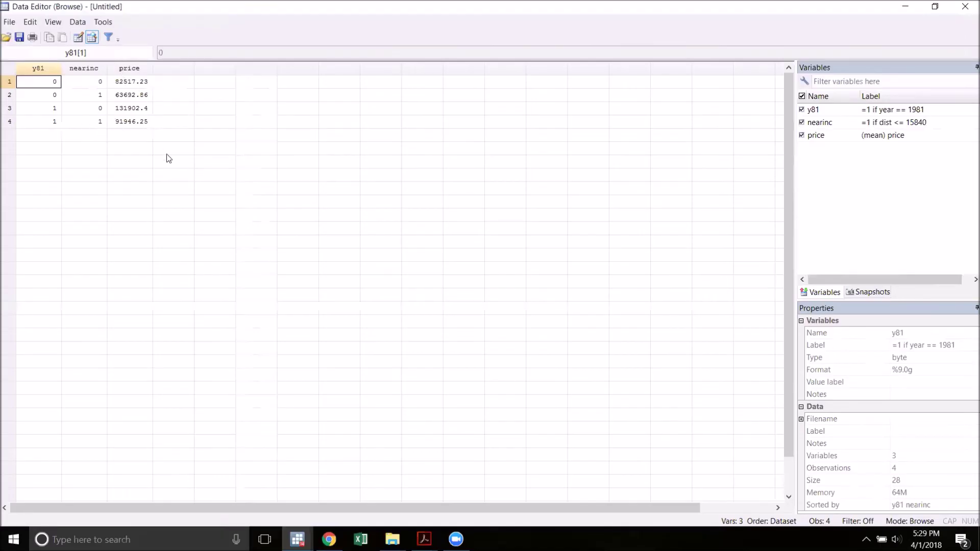
{"action": "left_click", "coordinate": [298, 215]}
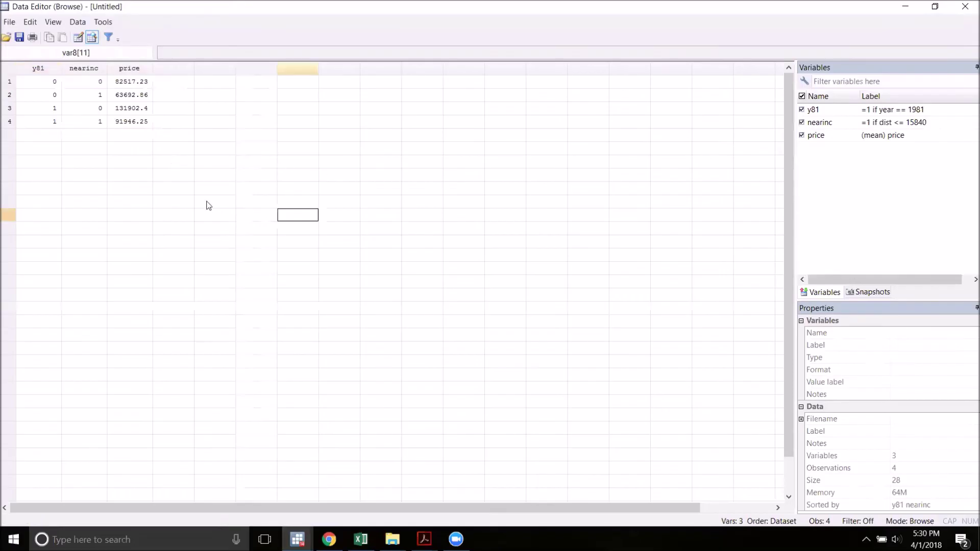
{"action": "left_click_drag", "start_coordinate": [32, 77], "coordinate": [150, 124]}
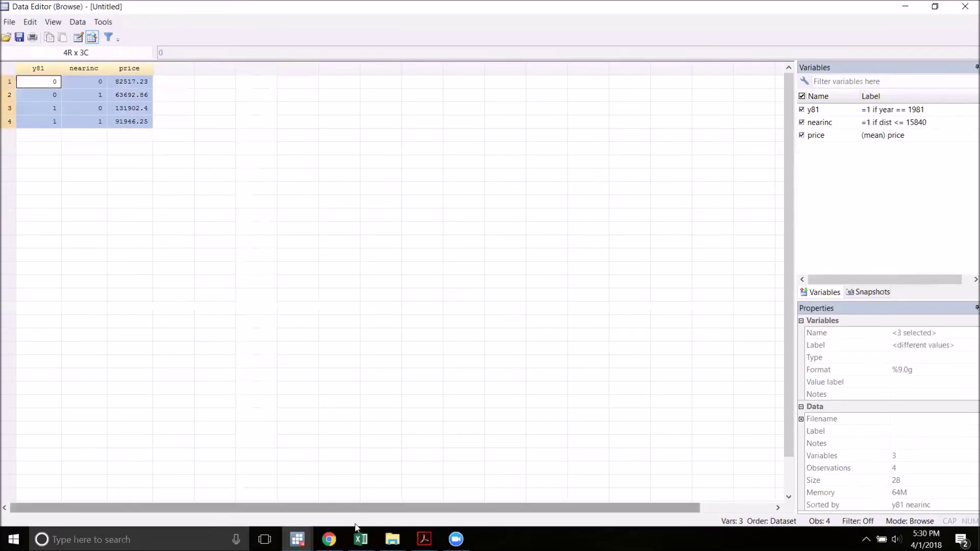
{"action": "left_click", "coordinate": [361, 539]}
{"action": "type", "text": "y81\tnearinc\tprice 0\t0\t82517.23 0\t1\t63692.86 1\t0\t131902.4 1\t1\t91946.25"}
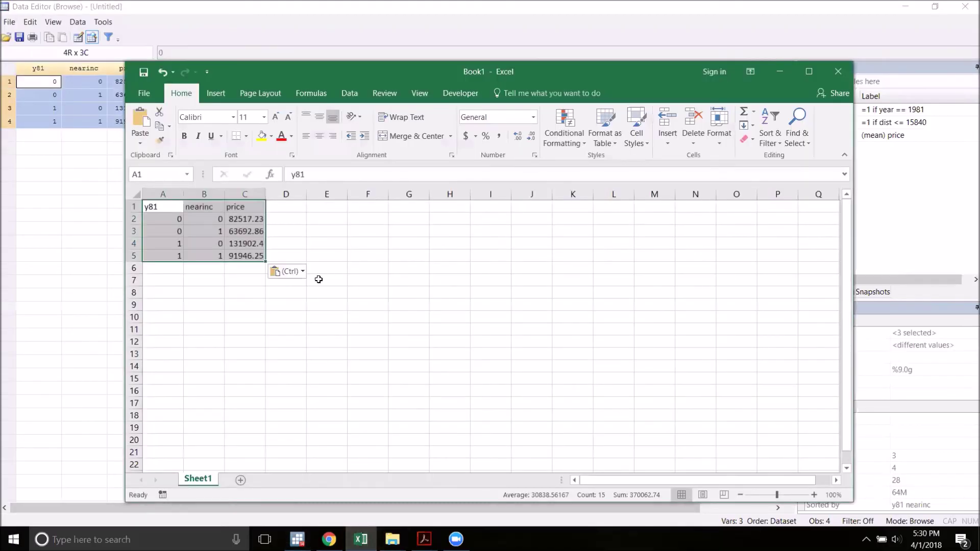
Label E3 'Control' and compute the control change =C4-C2 (49385.17) in E4.
{"action": "left_click", "coordinate": [327, 231]}
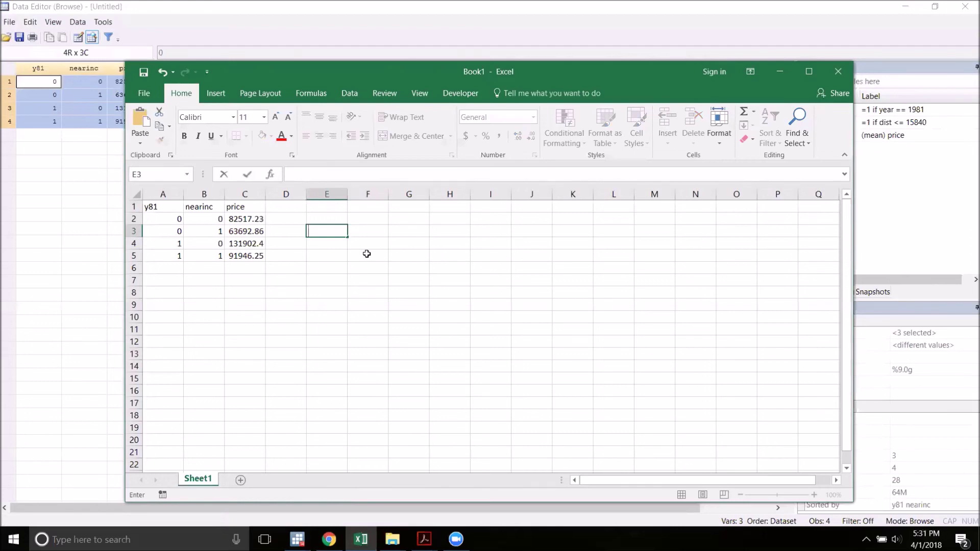
{"action": "type", "text": "Control"}
{"action": "key", "text": "Return"}
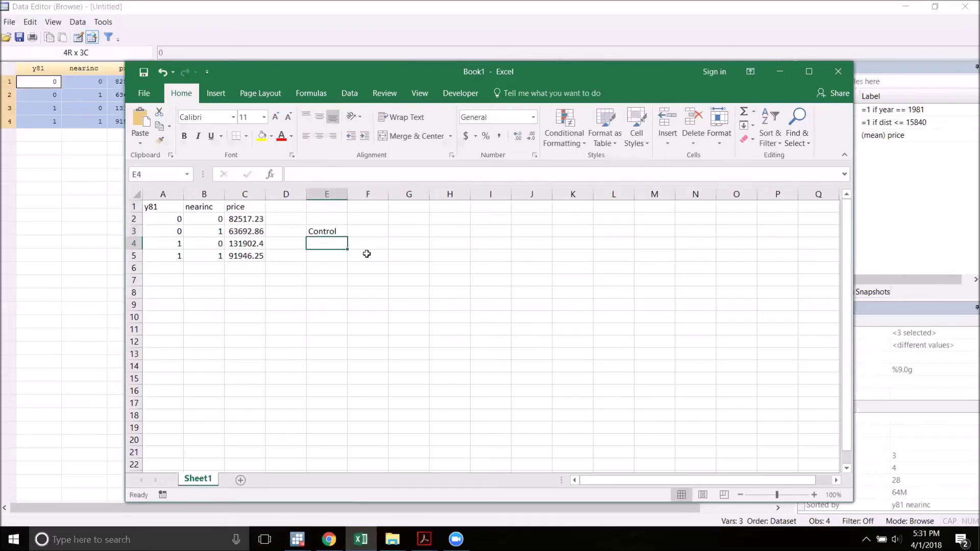
{"action": "type", "text": "="}
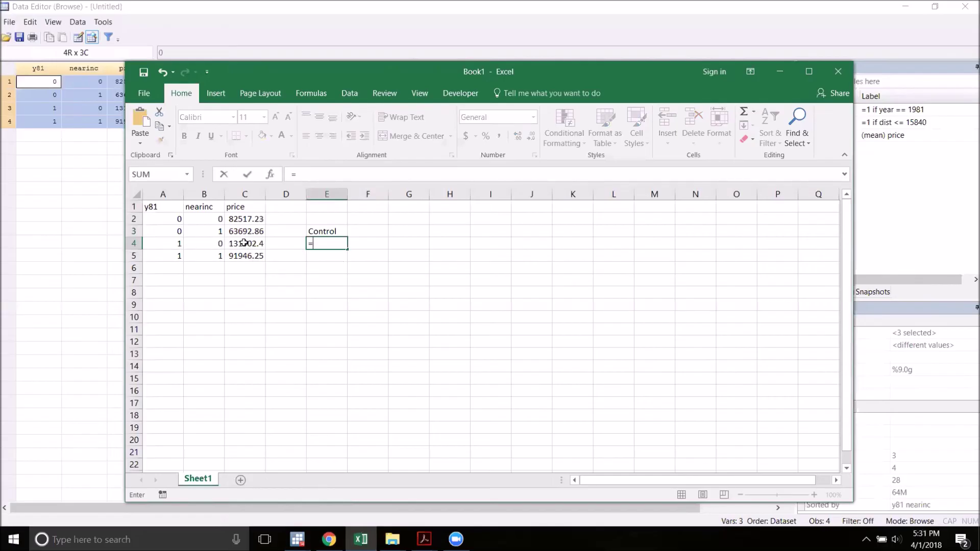
{"action": "left_click", "coordinate": [245, 243]}
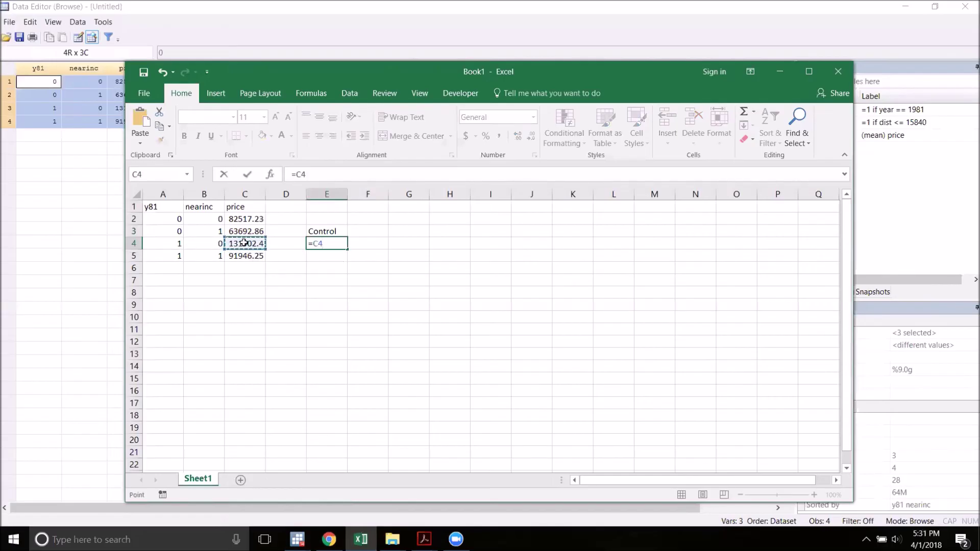
{"action": "type", "text": "-"}
{"action": "left_click", "coordinate": [251, 216]}
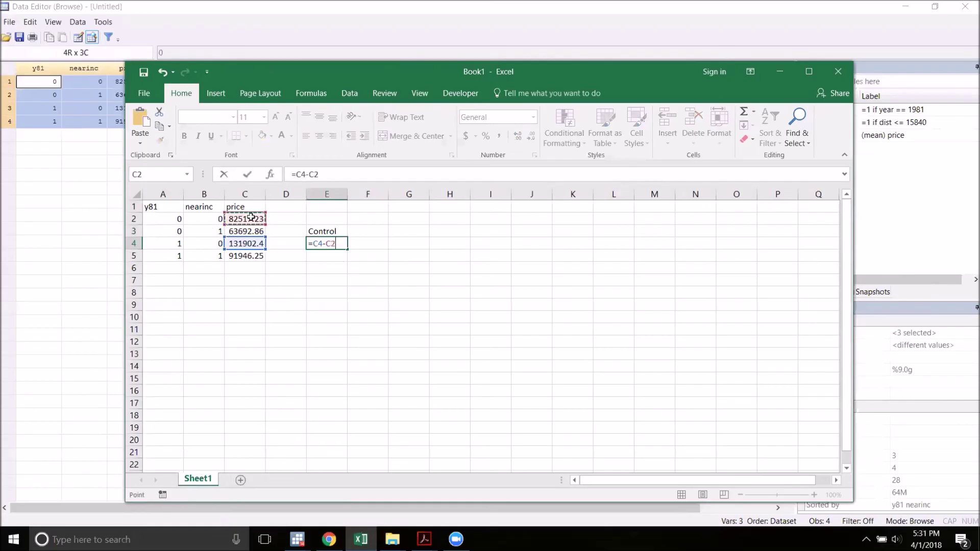
{"action": "key", "text": "Return"}
{"action": "key", "text": "Right"}
{"action": "key", "text": "Up"}
{"action": "key", "text": "Up"}
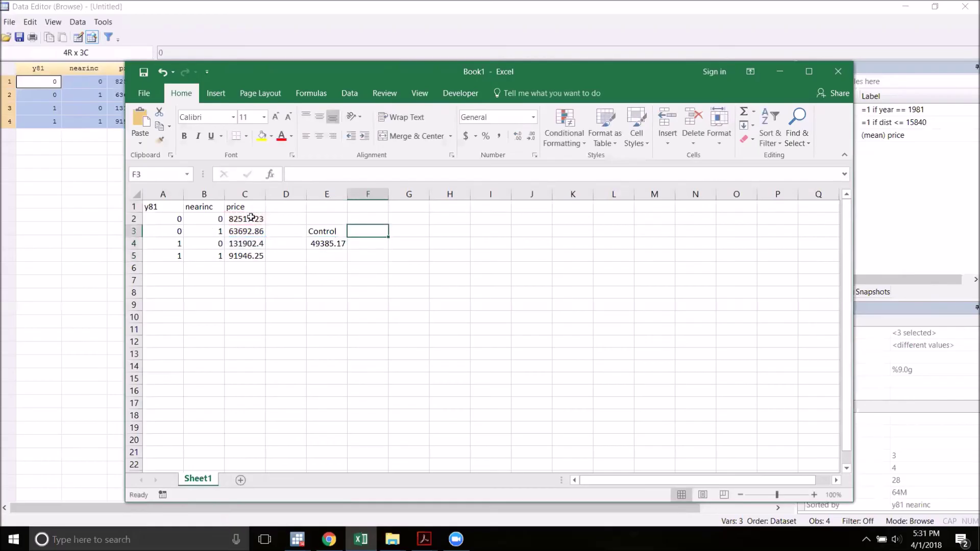
Label F3 'Treatment' and compute the treatment change =C5-C3 (28253.39) in F4.
{"action": "type", "text": "Treatment"}
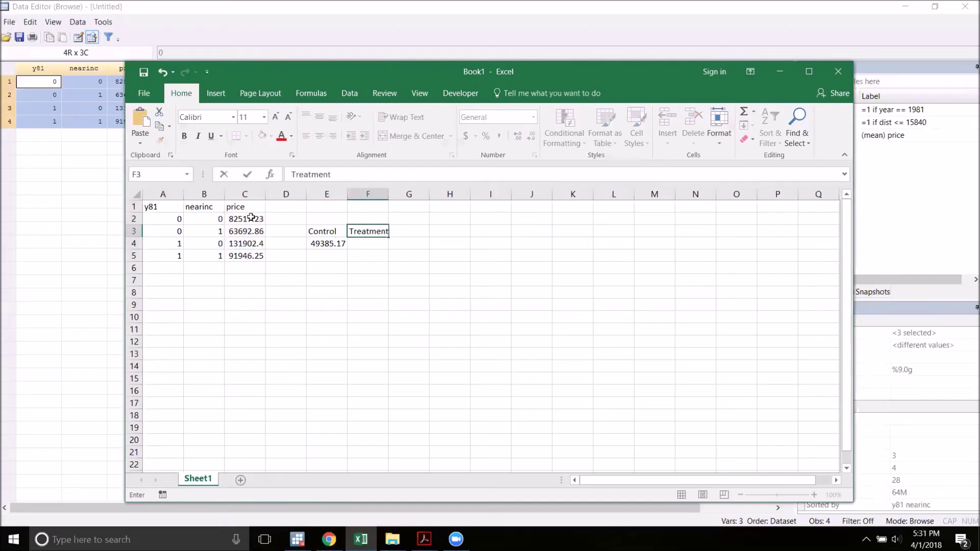
{"action": "key", "text": "Return"}
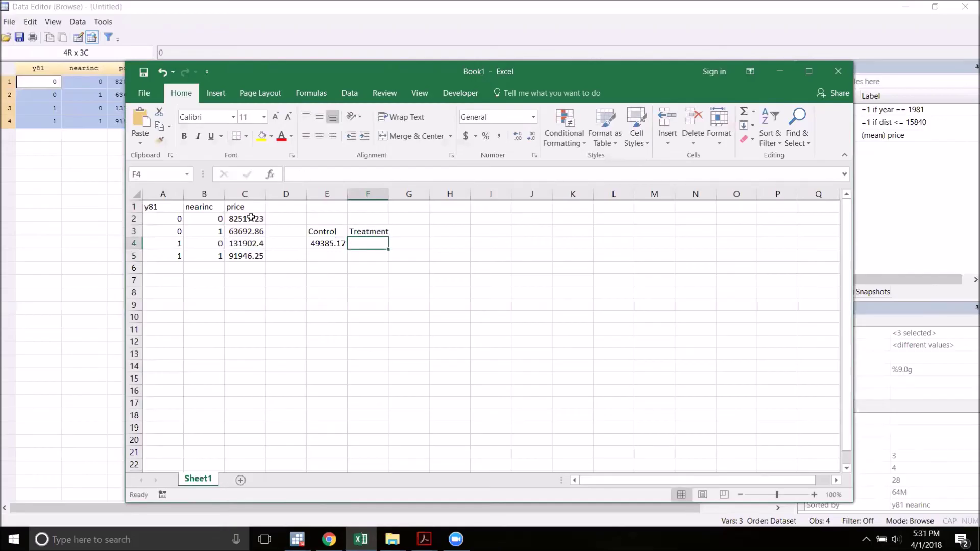
{"action": "type", "text": "="}
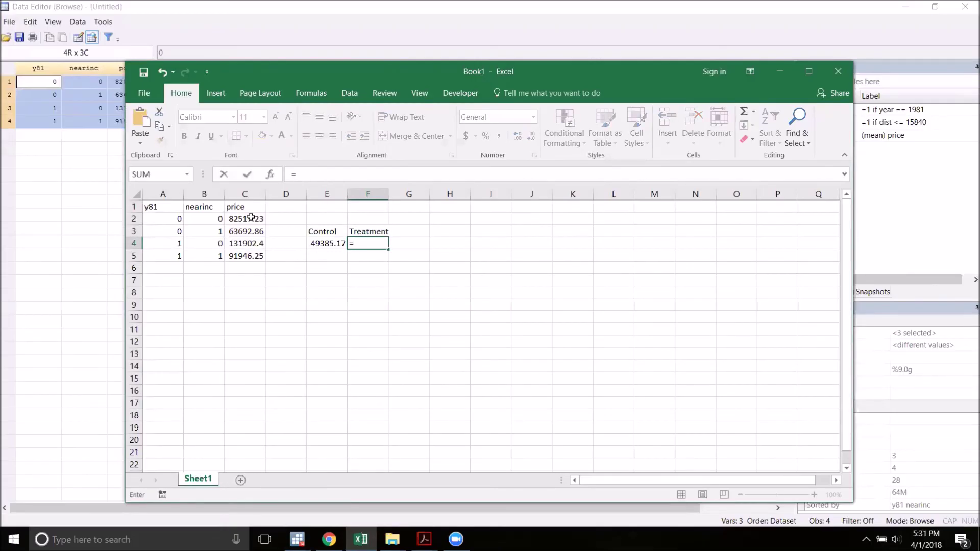
{"action": "left_click", "coordinate": [249, 256]}
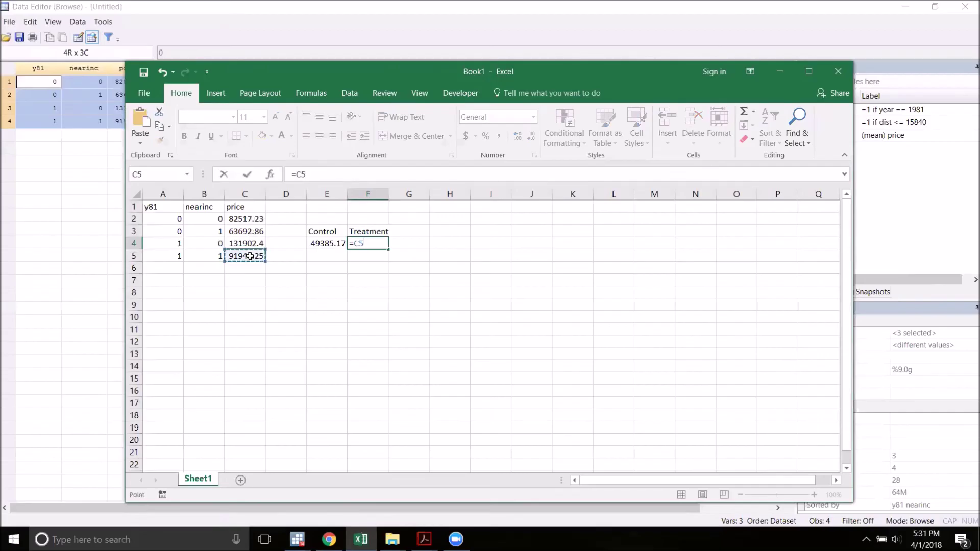
{"action": "type", "text": "-"}
{"action": "left_click", "coordinate": [248, 232]}
{"action": "key", "text": "Return"}
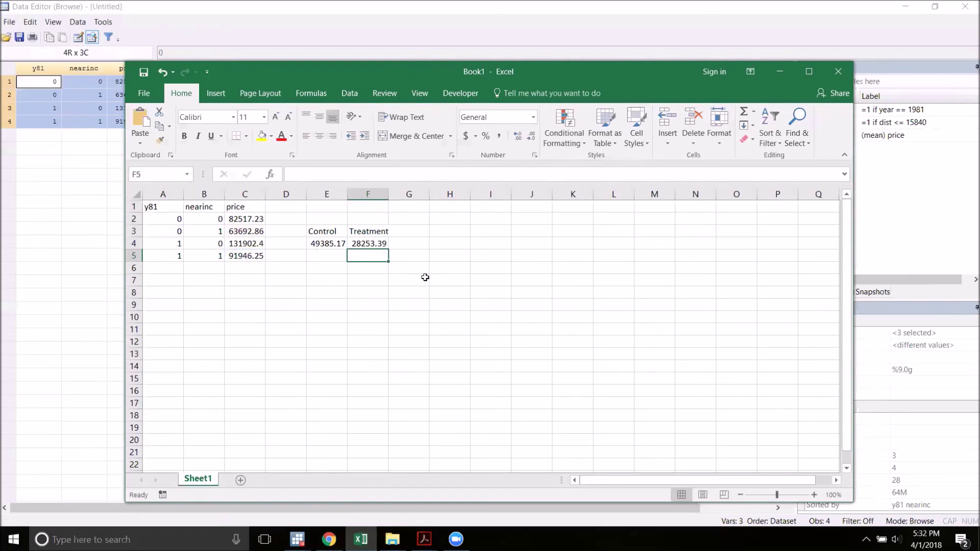
{"action": "key", "text": "Right"}
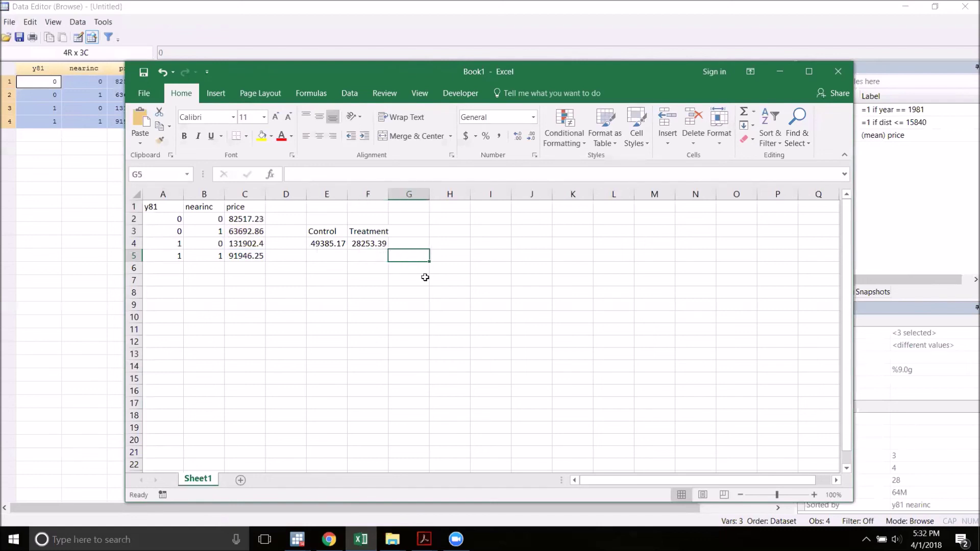
{"action": "key", "text": "Up"}
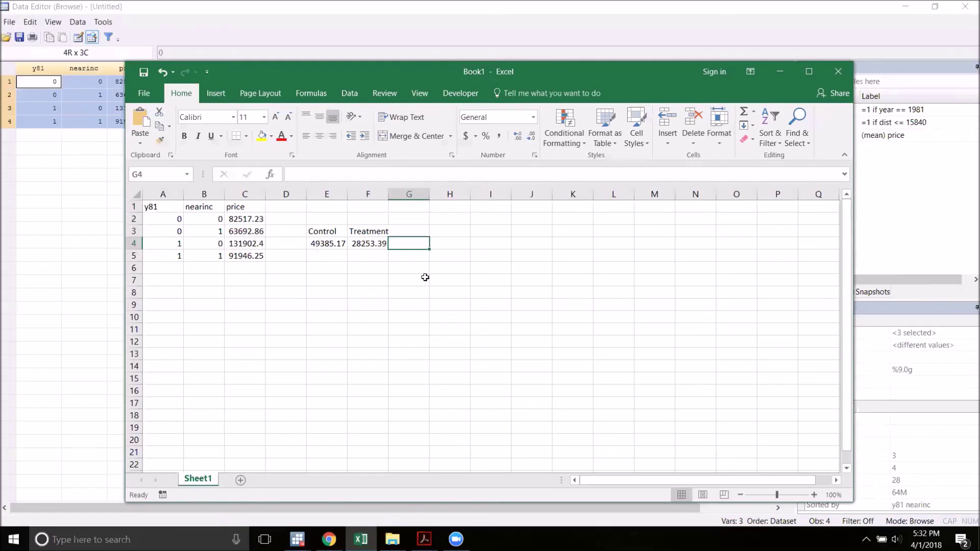
Compute the difference-in-differences =F4-E4 in G4, giving -21131.8.
{"action": "type", "text": "="}
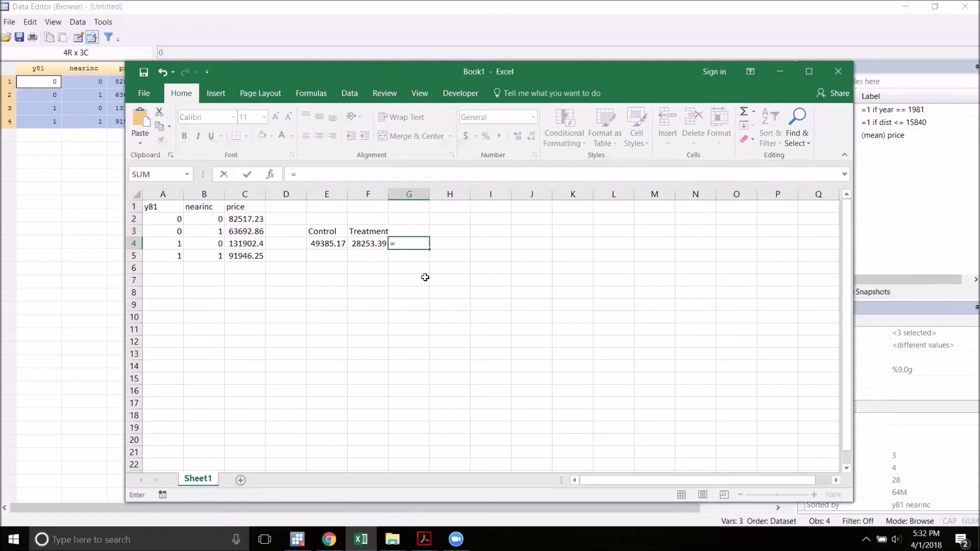
{"action": "left_click", "coordinate": [362, 243]}
{"action": "type", "text": "-"}
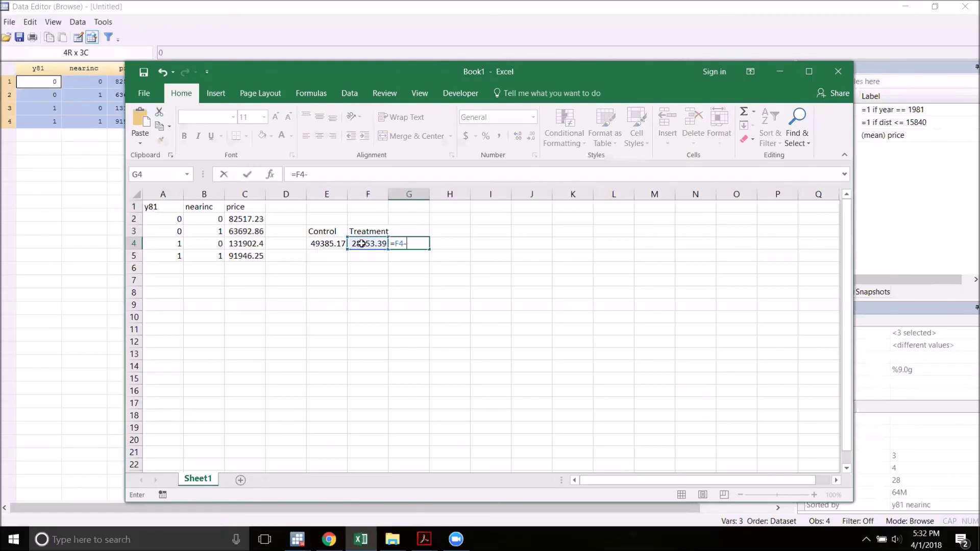
{"action": "left_click", "coordinate": [330, 243]}
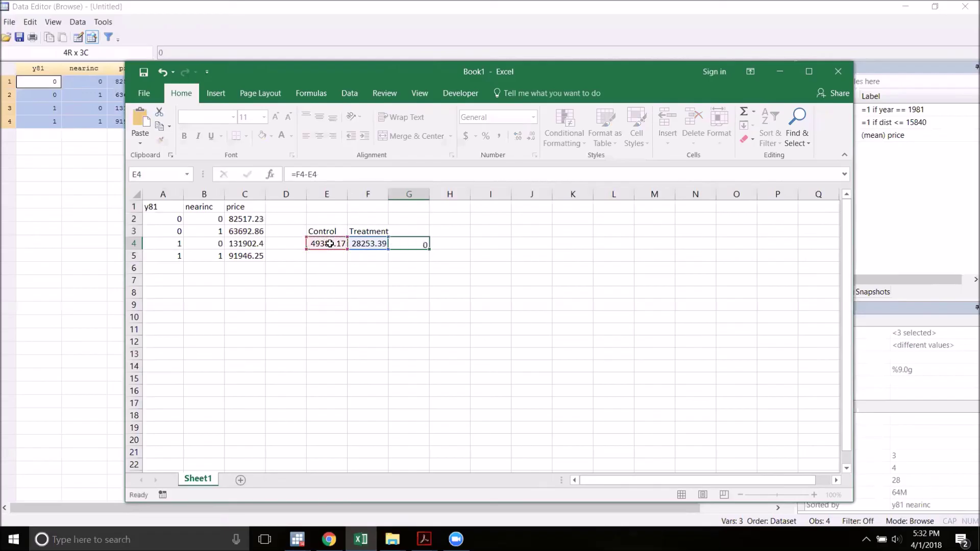
{"action": "key", "text": "Return"}
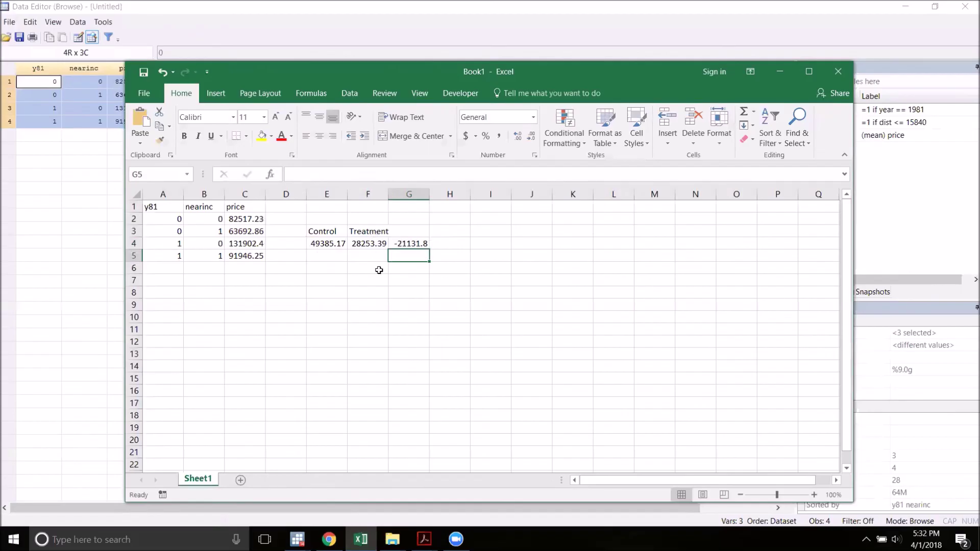
{"action": "left_click", "coordinate": [297, 539]}
Bring back the Stata regression output to compare the y81nrinc coefficient -21131.76 with Excel's estimate.
{"action": "left_click", "coordinate": [235, 490]}
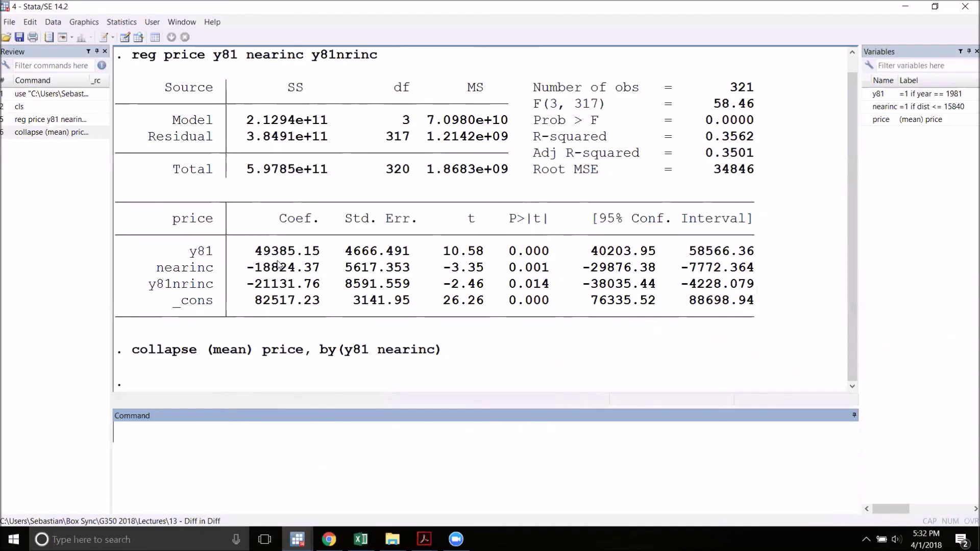
{"action": "left_click", "coordinate": [517, 367]}
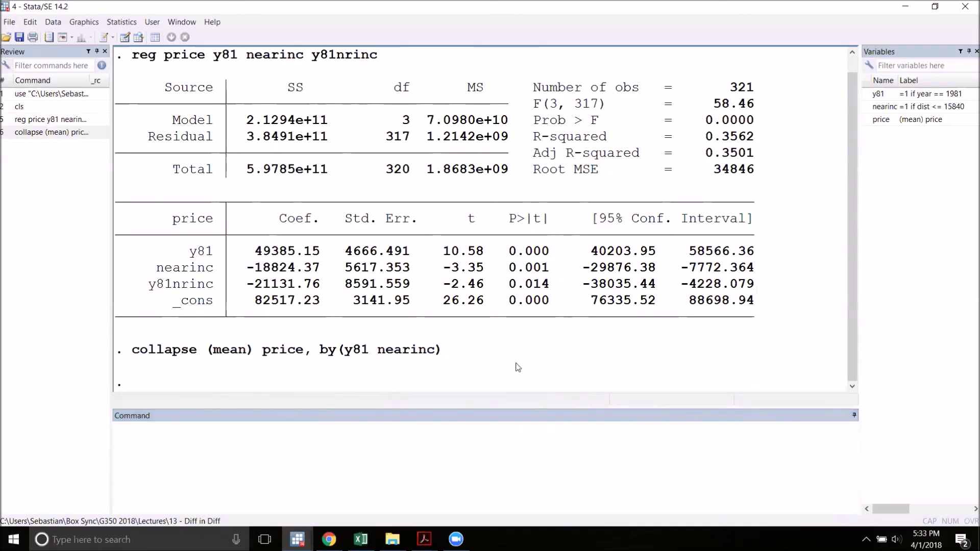